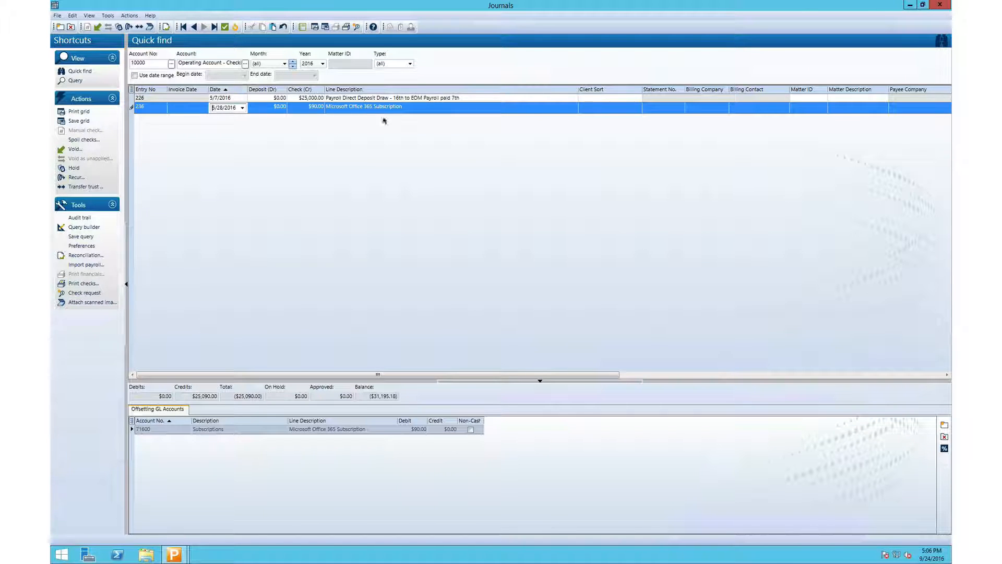
Make the 5/28/2016 Microsoft Office 365 Subscription entry a monthly recurring journal entry with no ending date
click(359, 109)
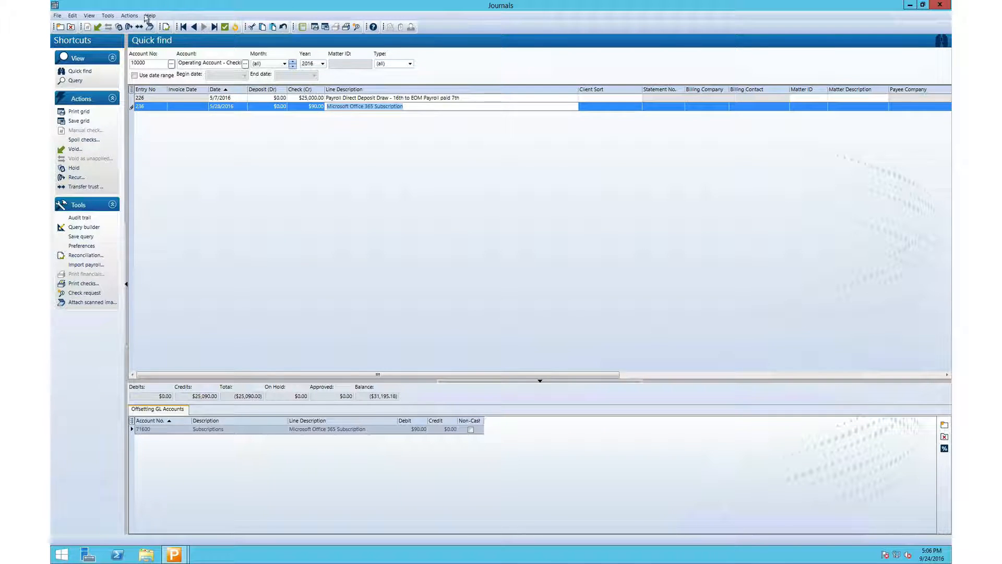
click(129, 27)
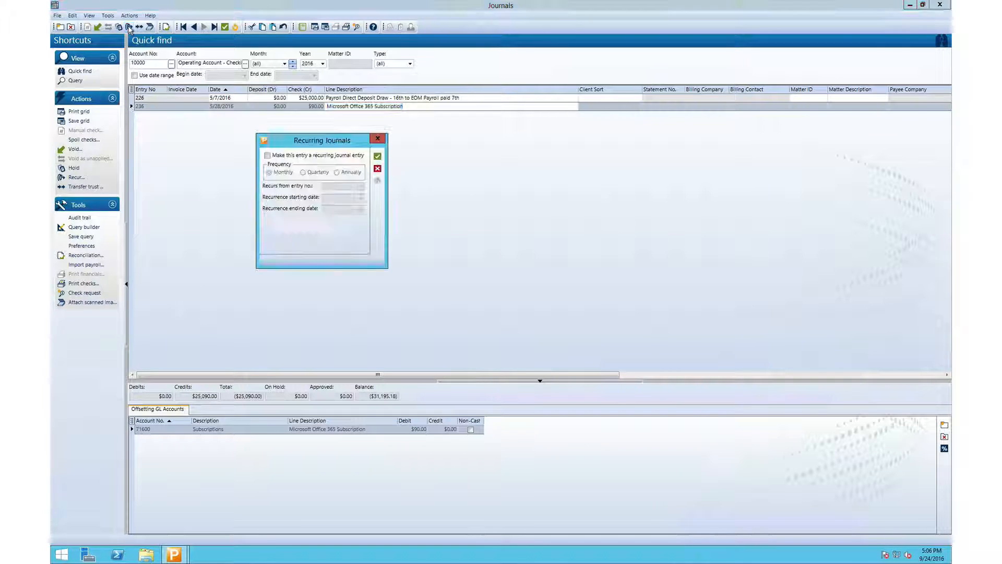
click(268, 156)
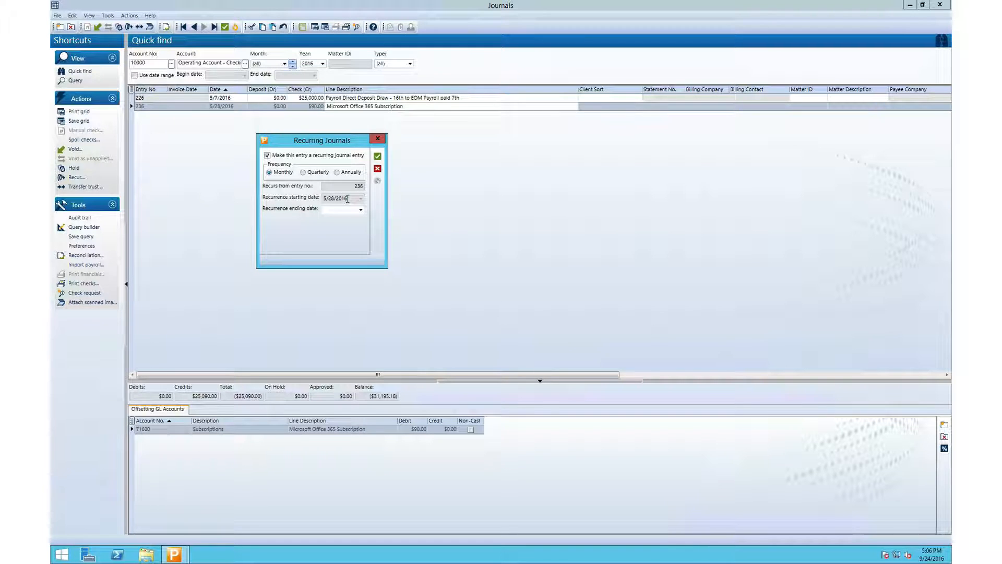
click(377, 156)
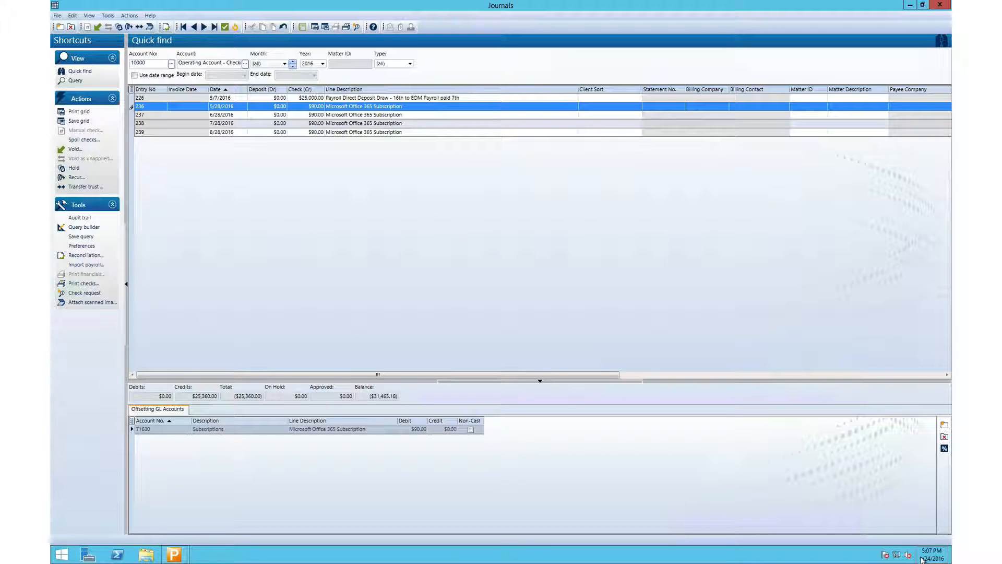
mouse_move(924, 560)
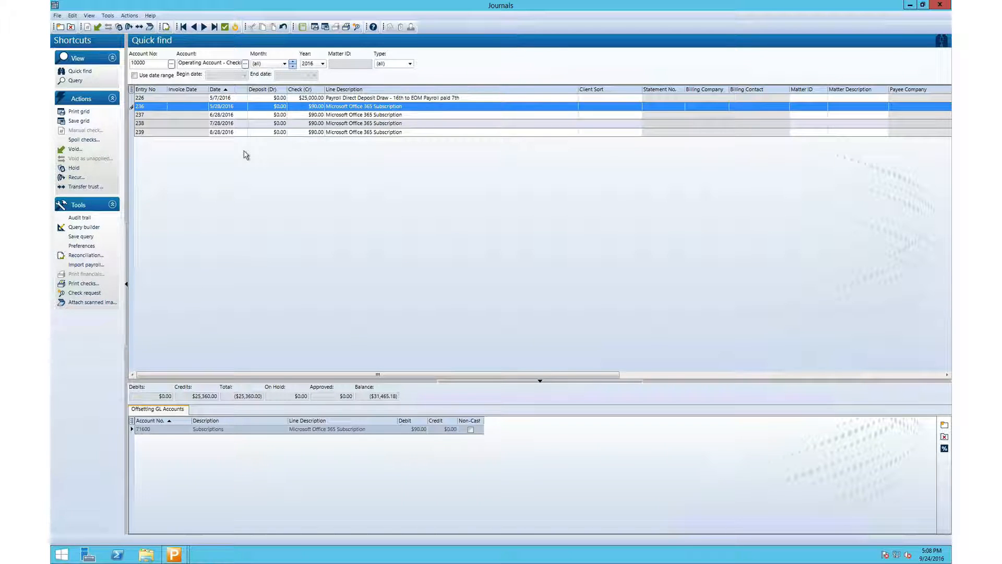
Set the check amount of the 7/28/2016 Office 365 entry and its offsetting Subscriptions debit to $105.00
click(300, 125)
click(303, 124)
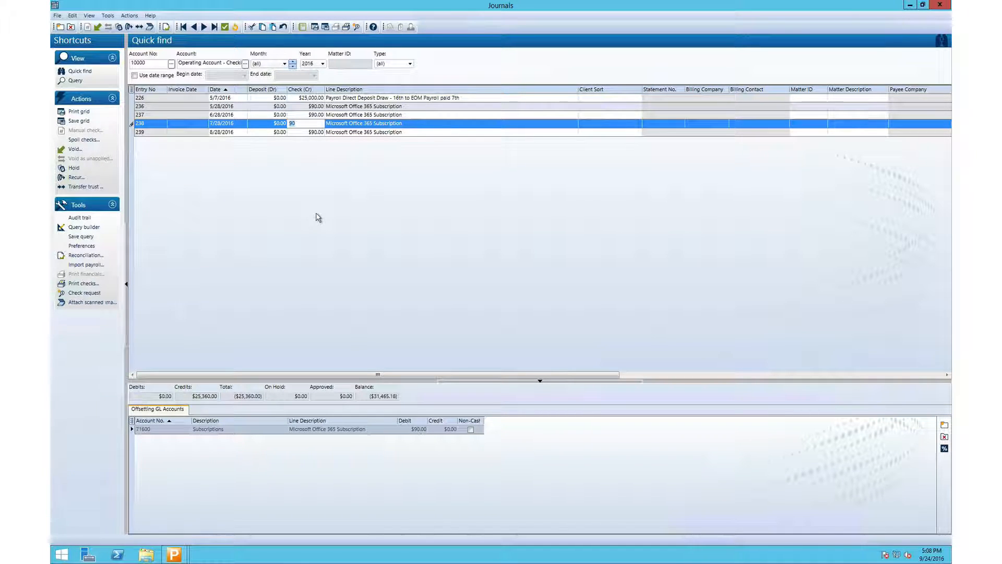
text(105)
key(Return)
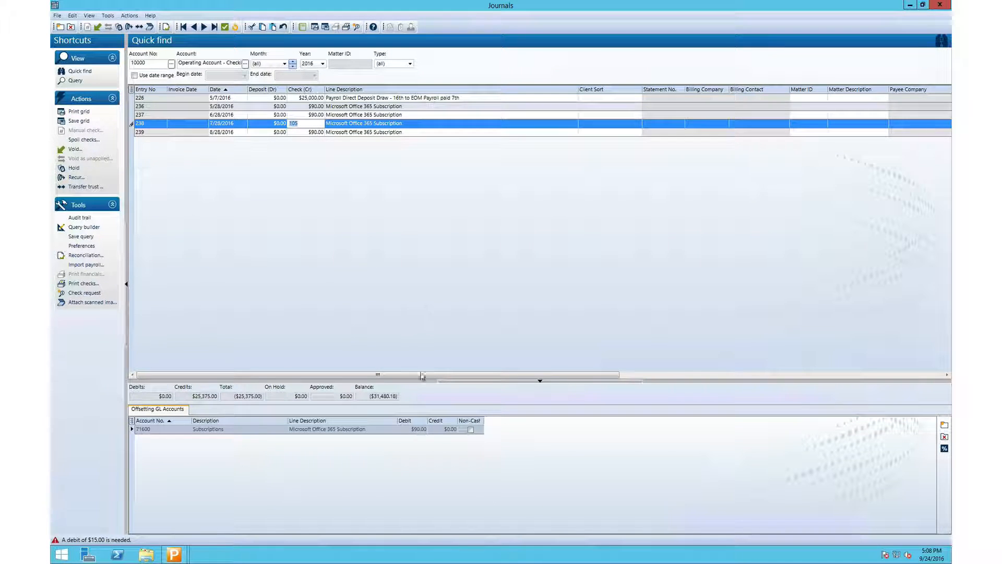
click(410, 429)
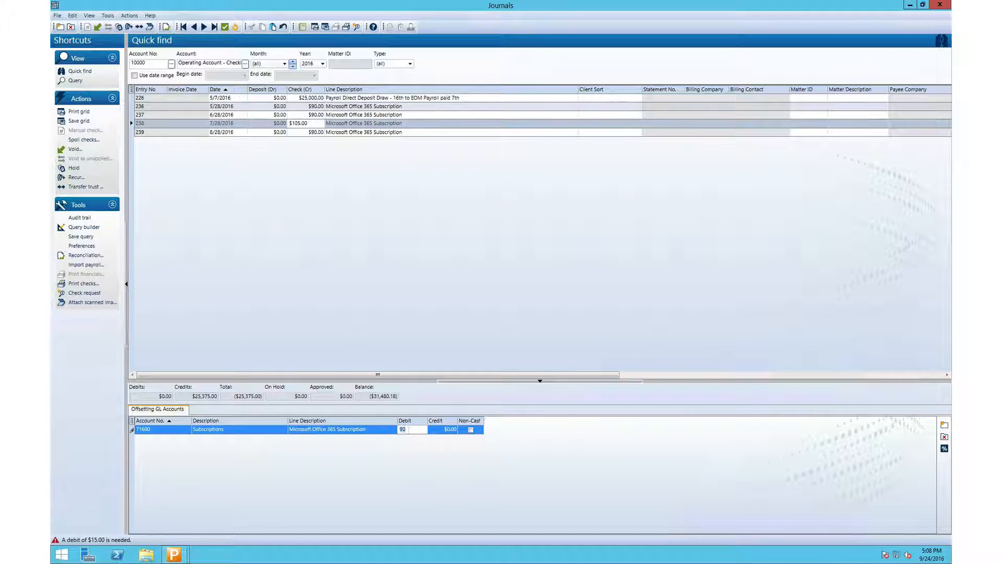
text(105)
key(Return)
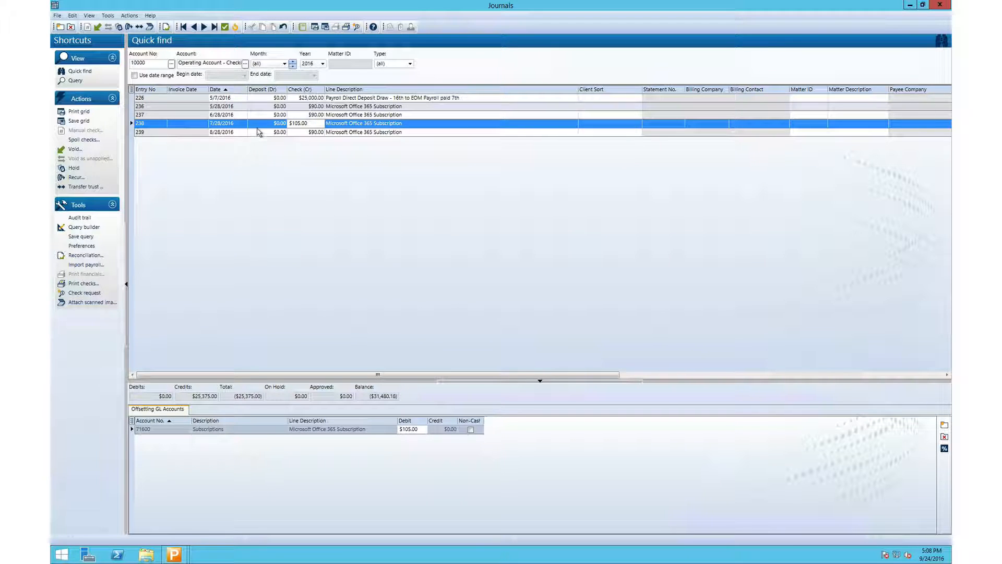
Make the 7/28/2016 Office 365 entry a monthly recurring journal entry with no ending date
click(129, 27)
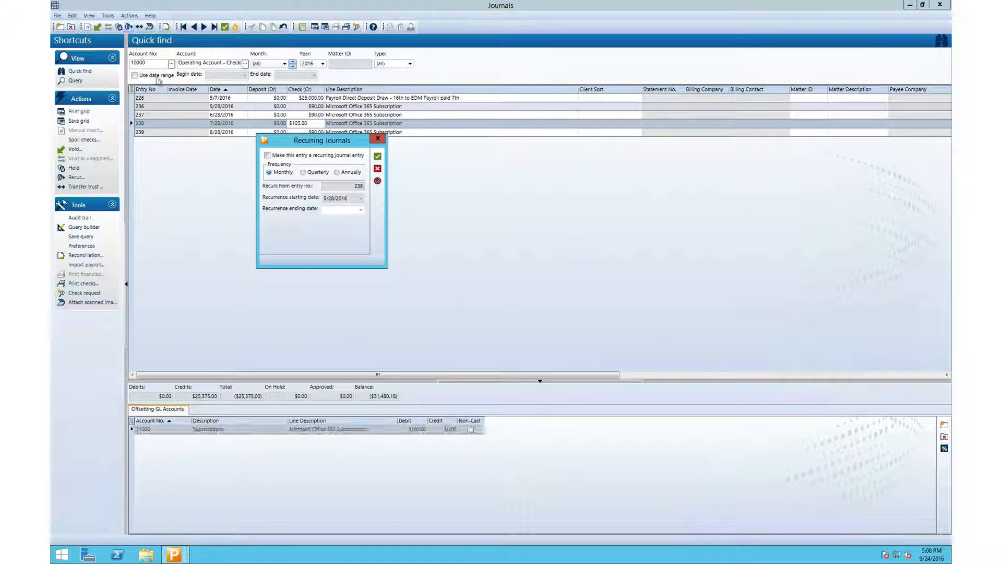
click(273, 157)
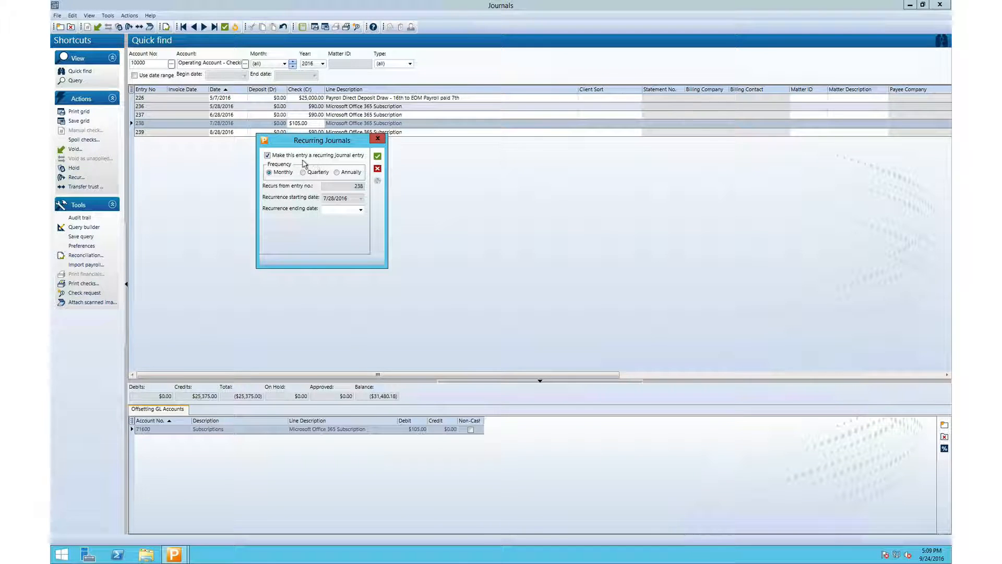
click(377, 157)
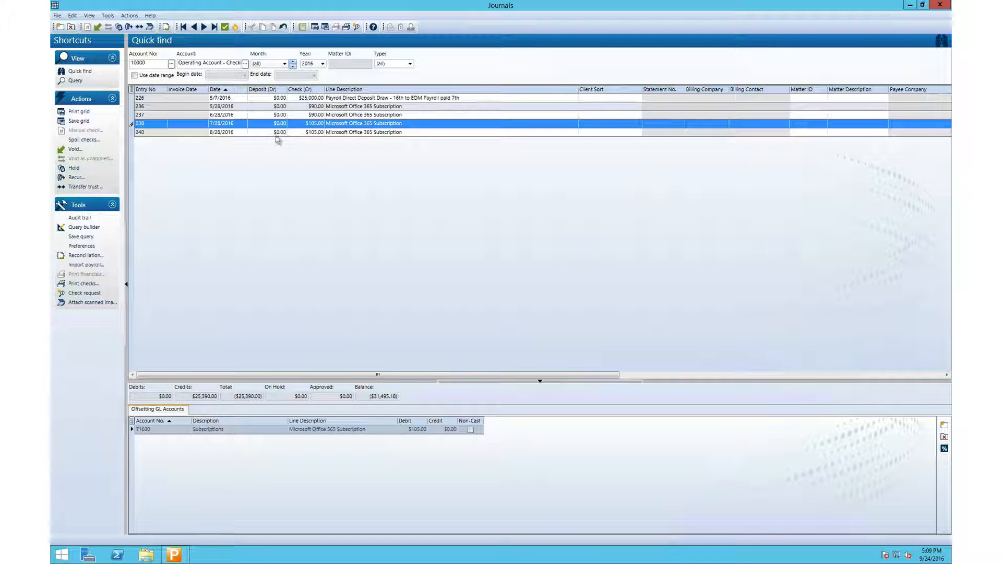
Check the recurrence ending date of the original 5/28/2016 Office 365 entry in its recurring journal settings
click(219, 107)
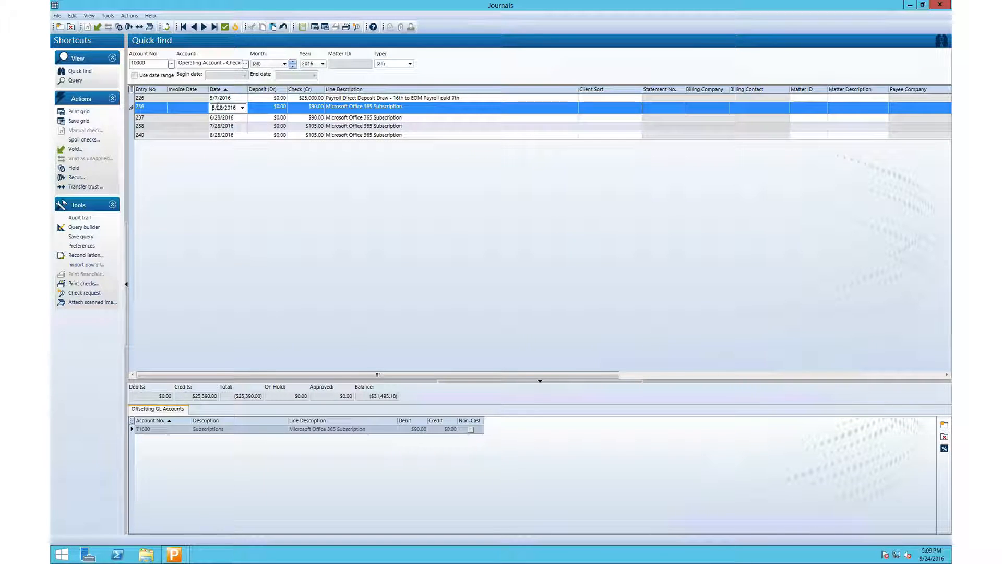
click(128, 26)
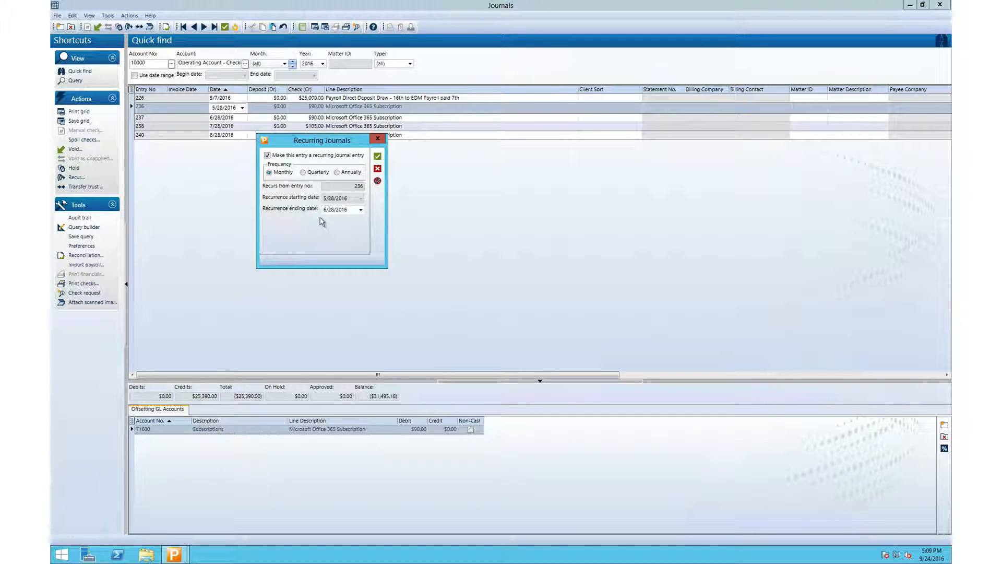
click(377, 157)
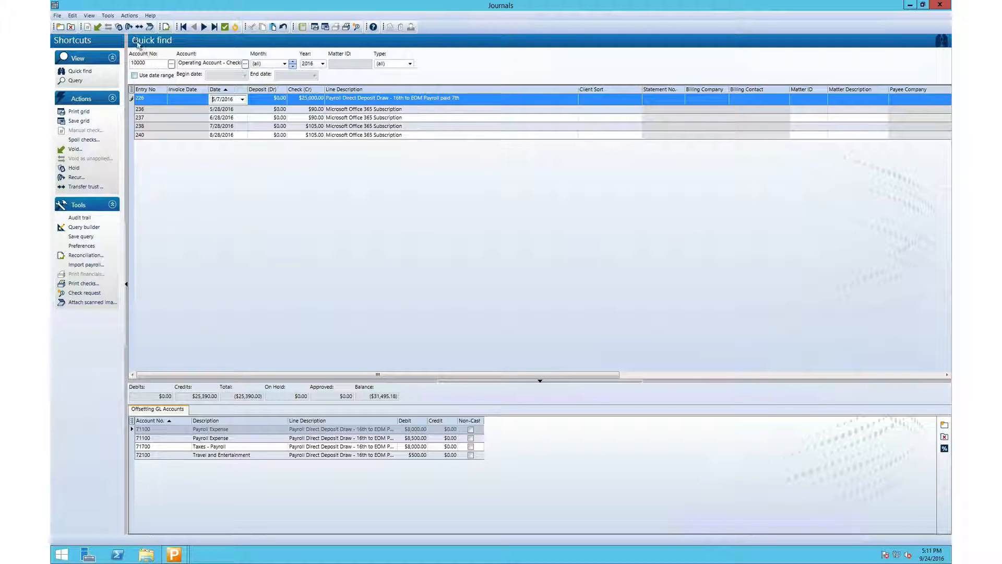
Make the 5/7/2016 Payroll Direct Deposit Draw entry a monthly recurring journal entry with no ending date
click(129, 26)
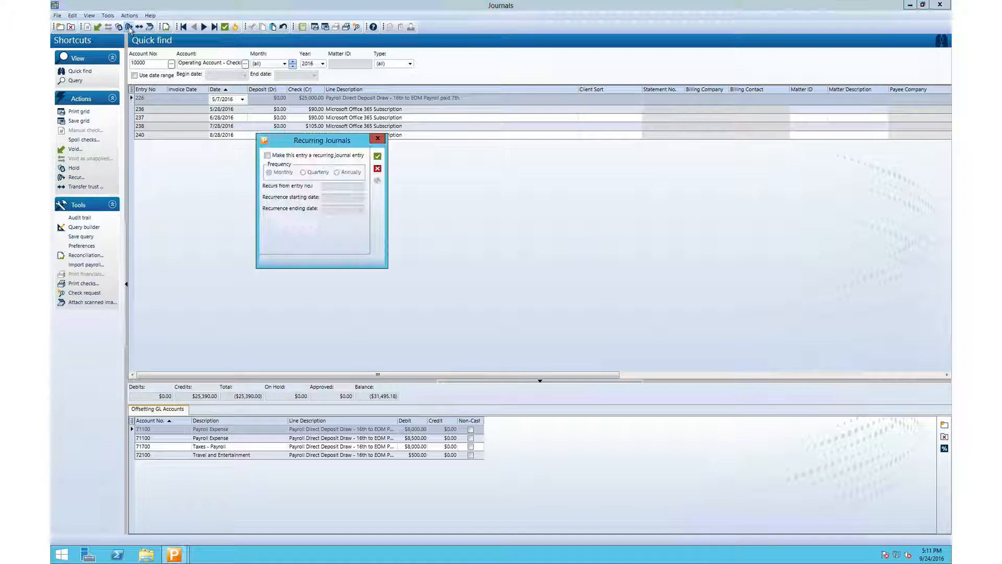
click(266, 156)
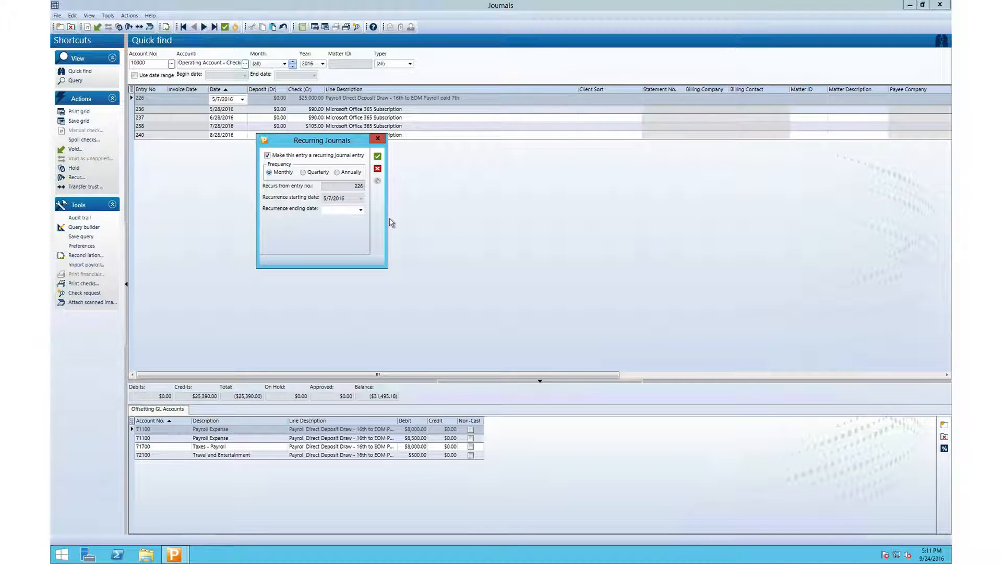
click(377, 156)
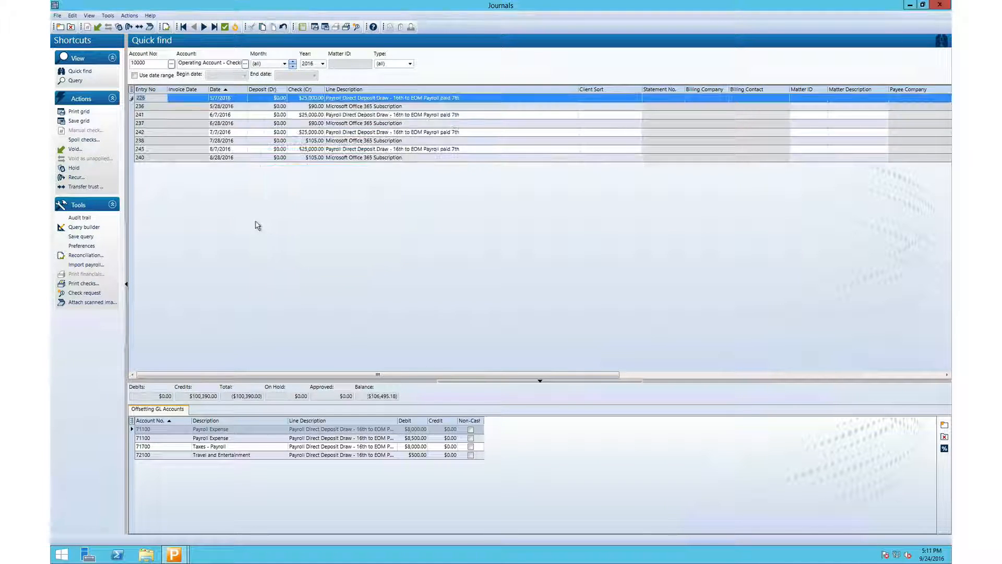
Review the date, check amount and each offsetting GL account debit of the 6/7/2016 payroll entry
click(240, 118)
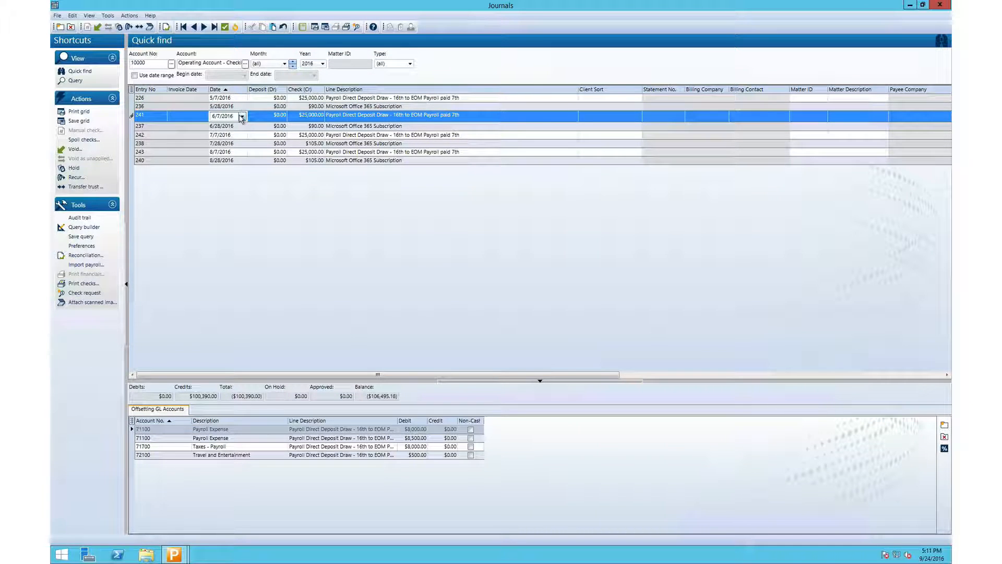
click(307, 116)
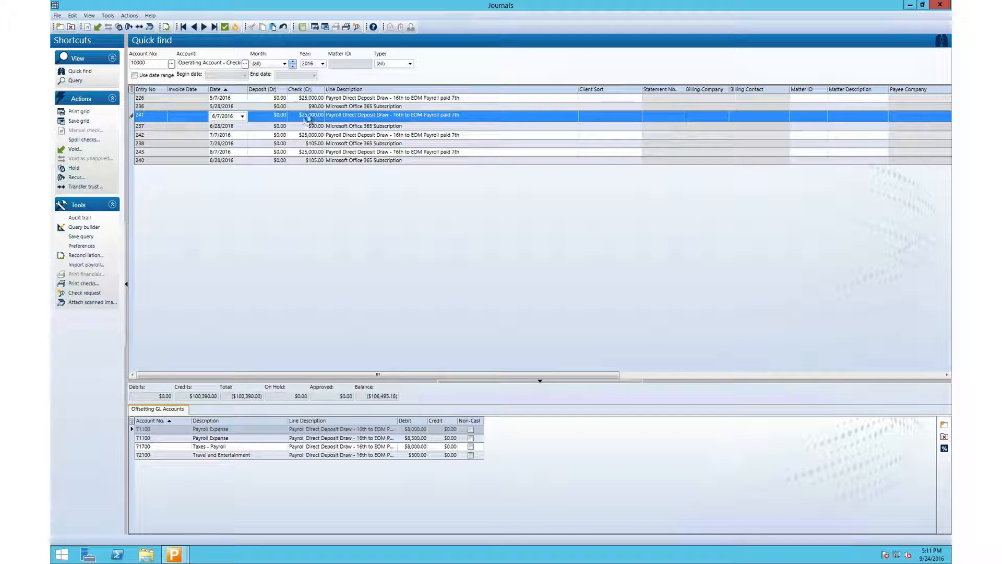
click(407, 429)
click(408, 438)
click(407, 446)
click(407, 455)
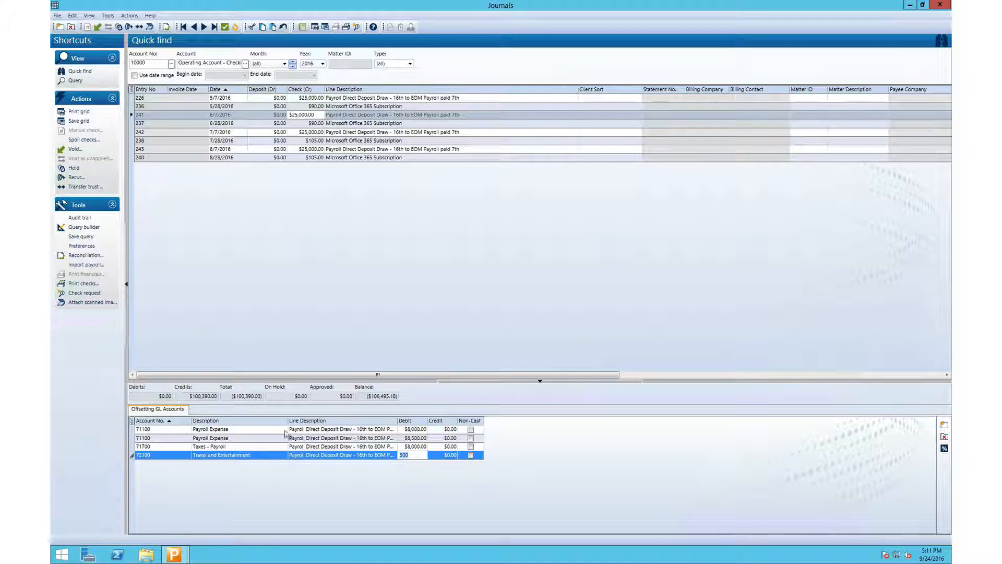
Re-sort the 6/7/2016 payroll entry's offsetting GL accounts by credit and account number, and return to the 5/7/2016 payroll entry
click(447, 421)
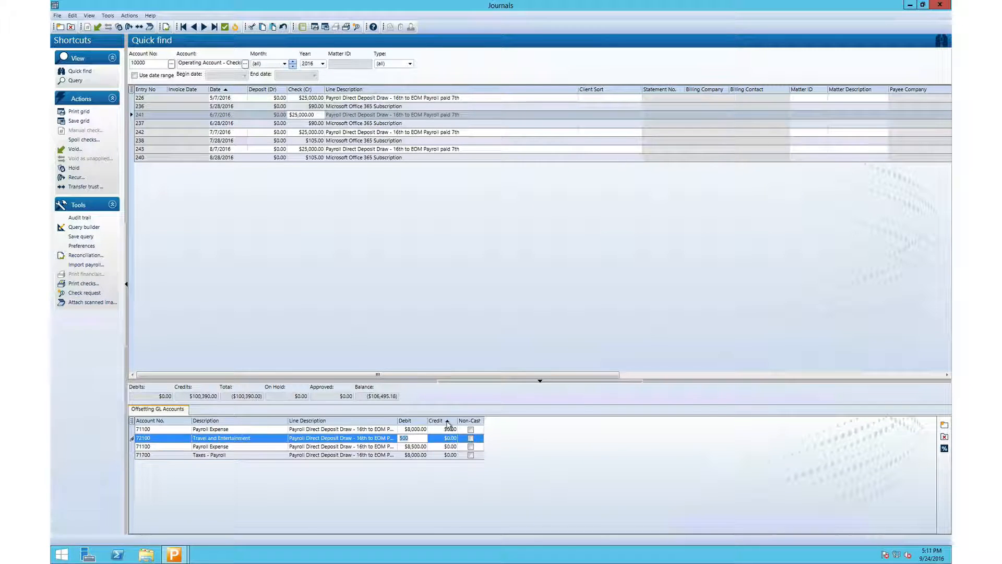
click(447, 423)
click(447, 423)
click(171, 422)
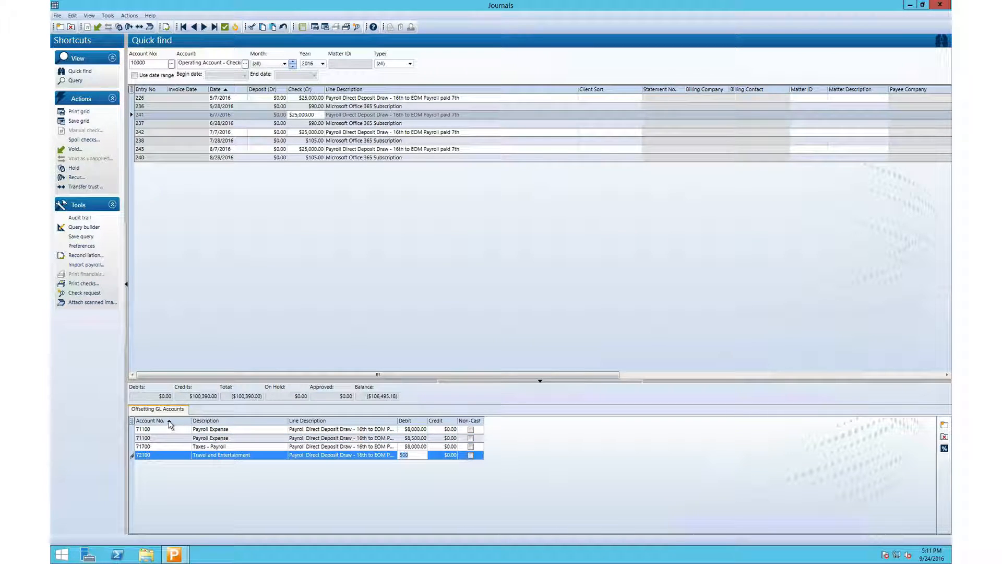
click(169, 422)
click(169, 422)
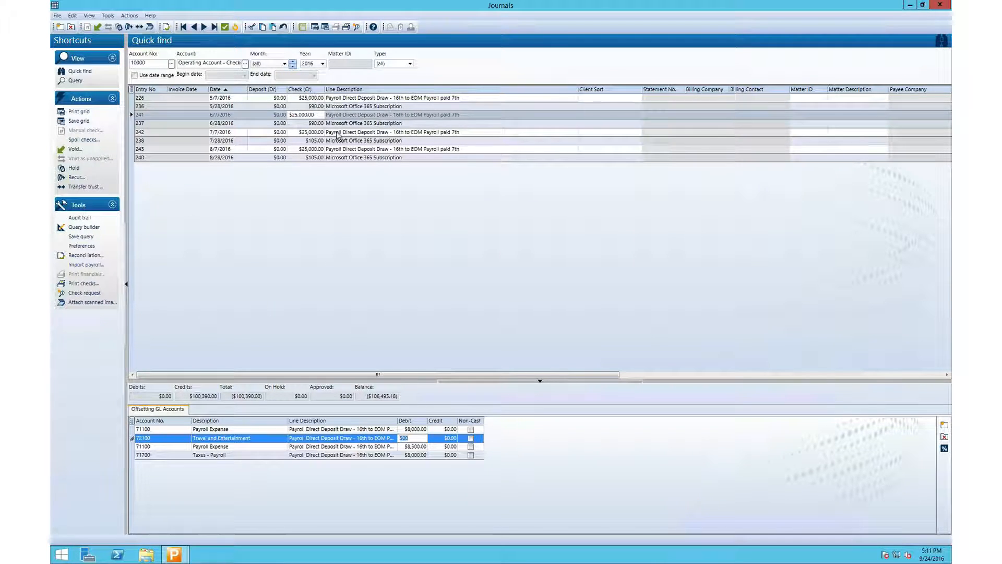
click(339, 99)
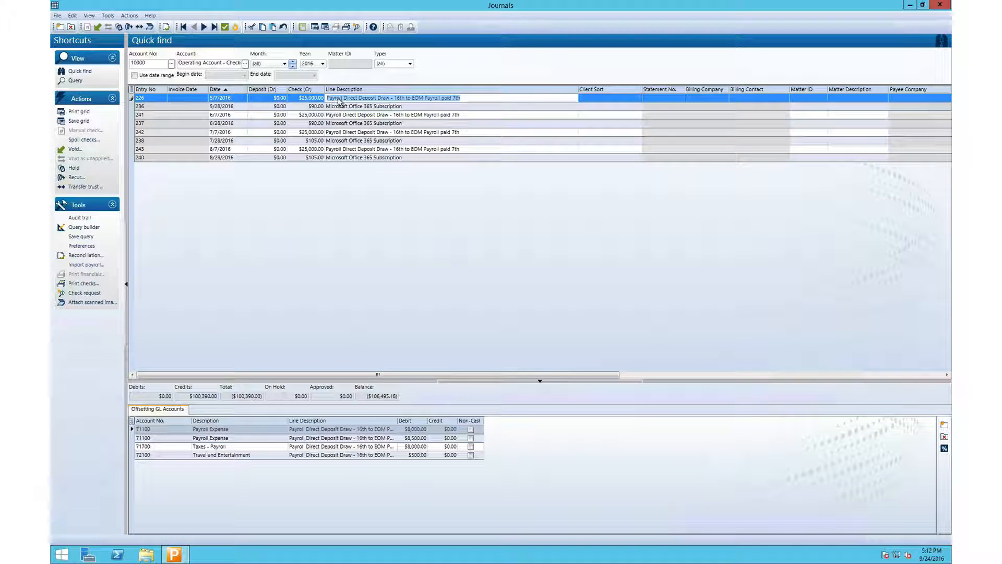